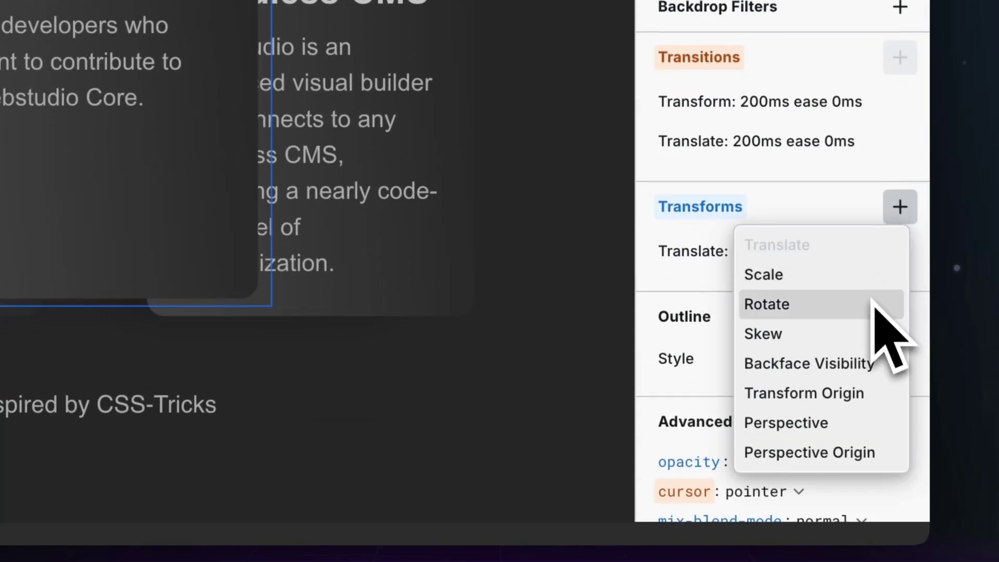
Add a Rotate transform to the card and edit its Z rotation value.
click(873, 306)
click(853, 295)
click(526, 449)
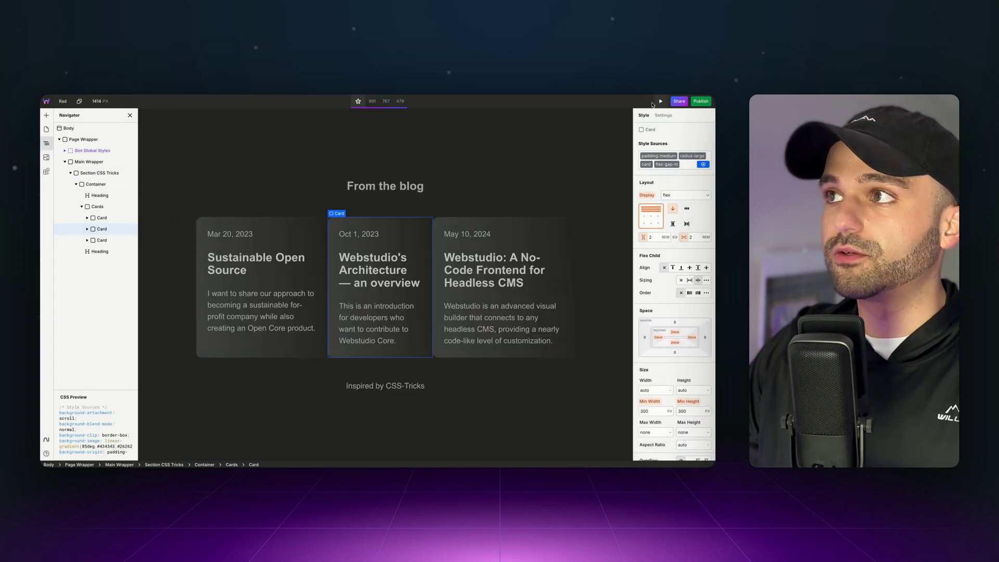
Preview the page, then give the middle card a new is-card-transform token and open its options.
click(657, 103)
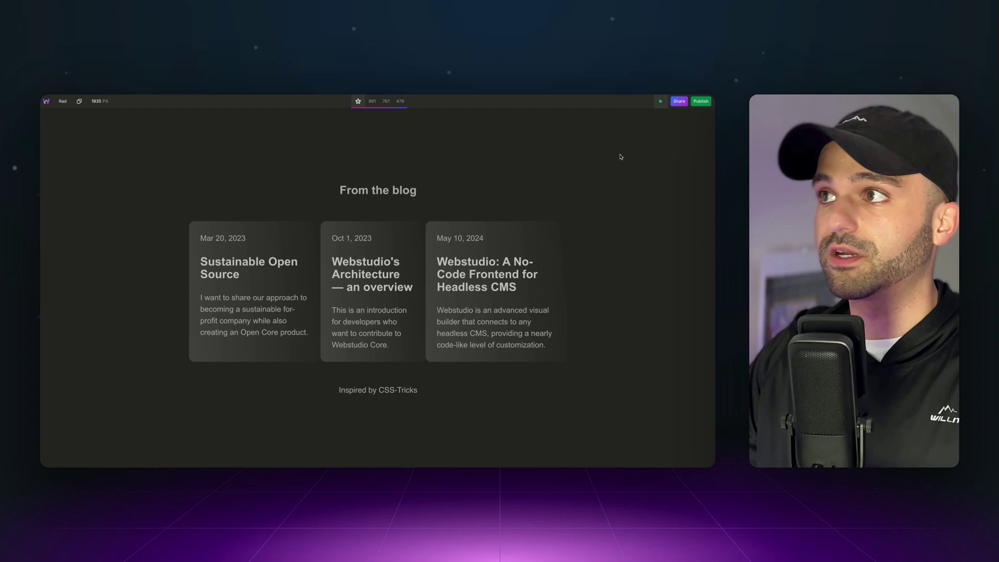
click(659, 102)
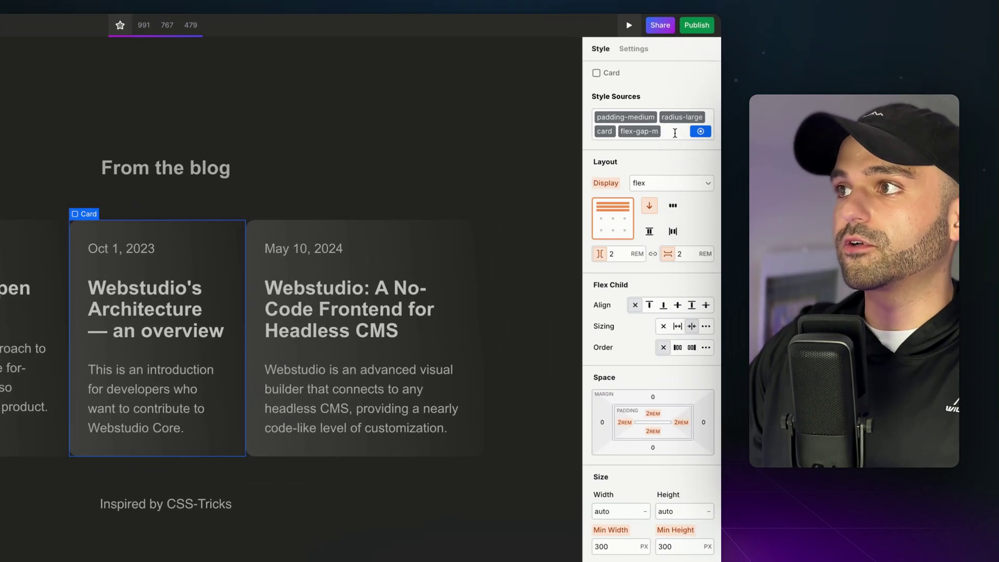
click(681, 169)
text(is)
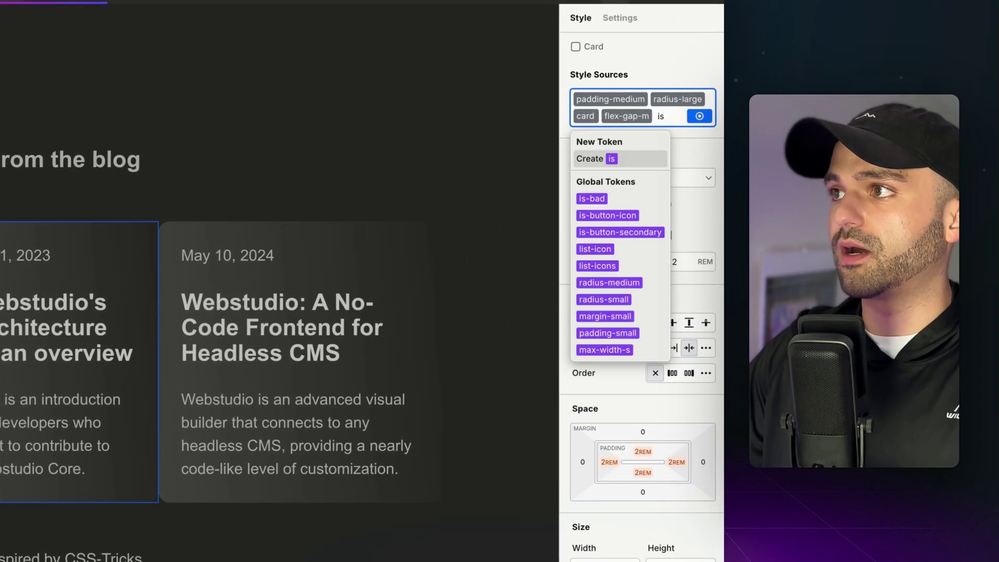
text(-card)
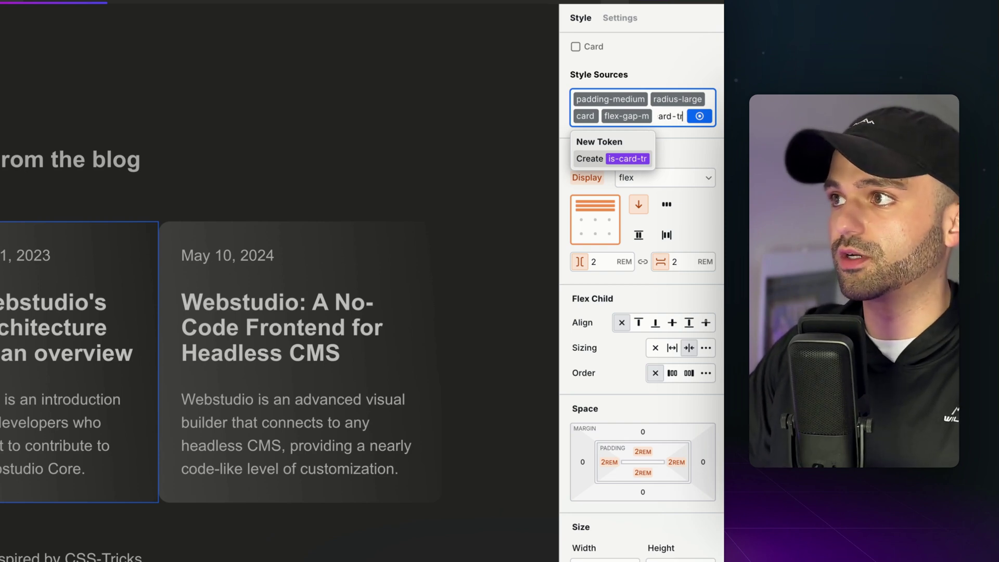
text(-transform)
key(Return)
click(645, 133)
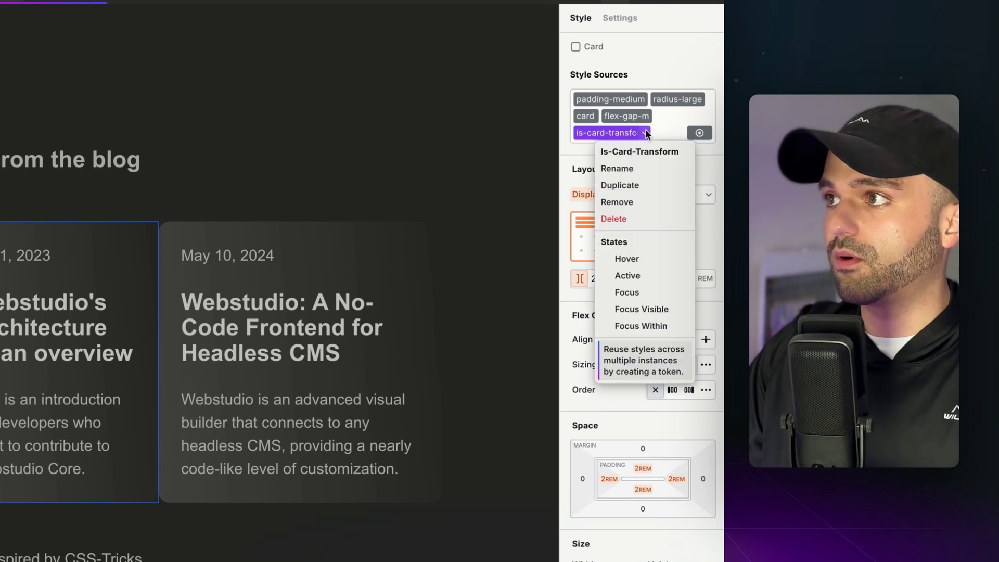
Switch the token to its Hover state and add a Translate transform.
click(631, 253)
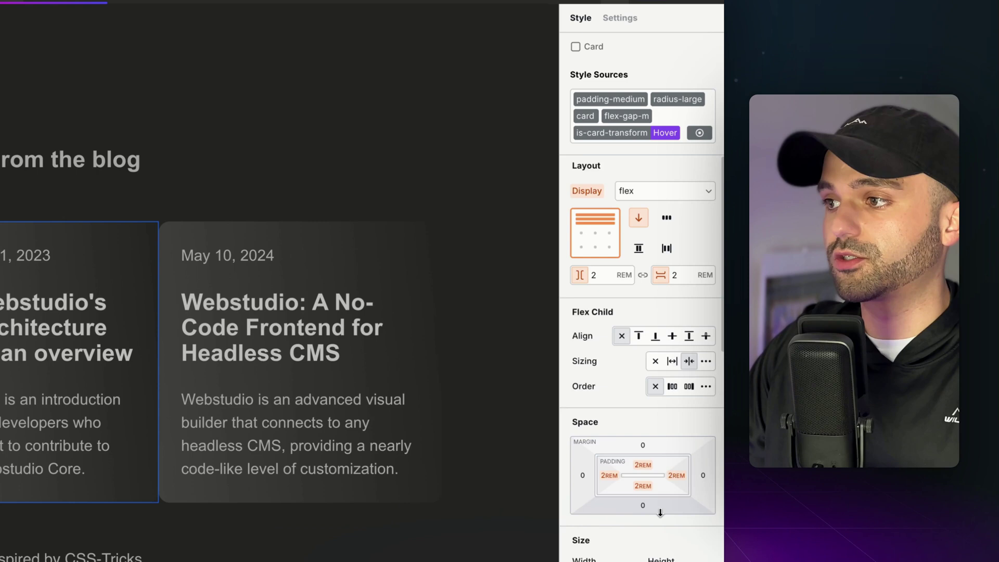
scroll(659, 510, down, 6)
scroll(659, 510, down, 10)
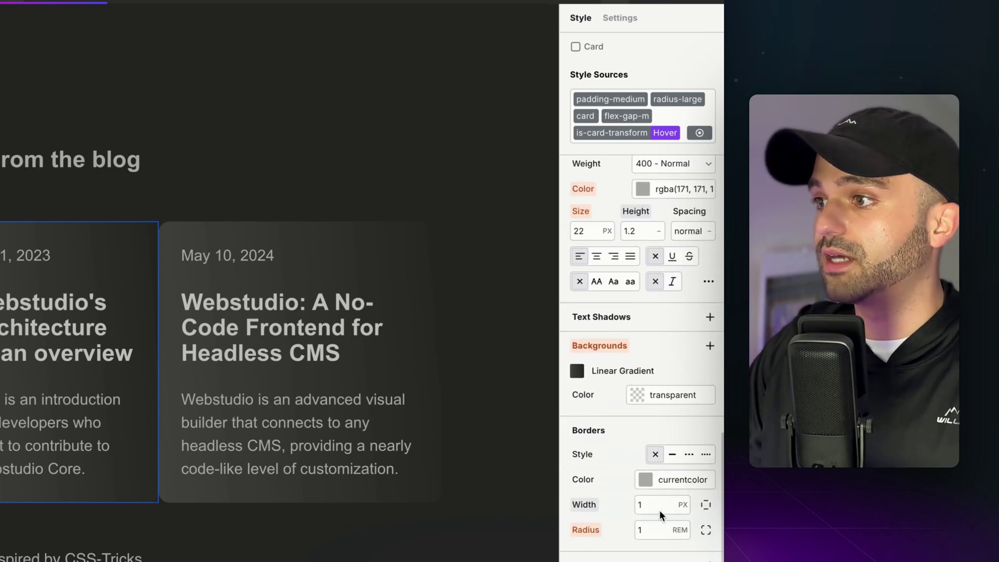
scroll(645, 363, down, 3)
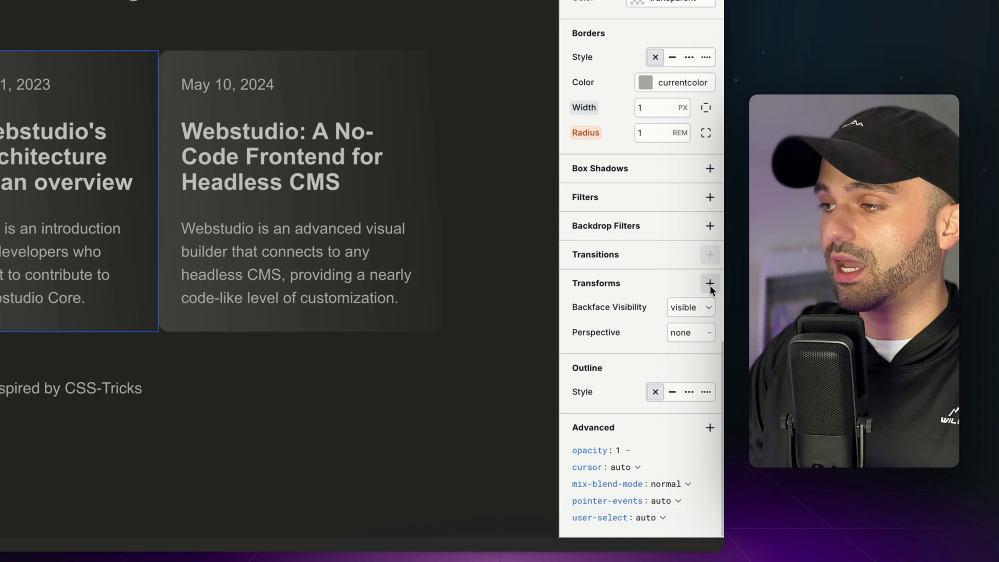
click(710, 284)
click(655, 305)
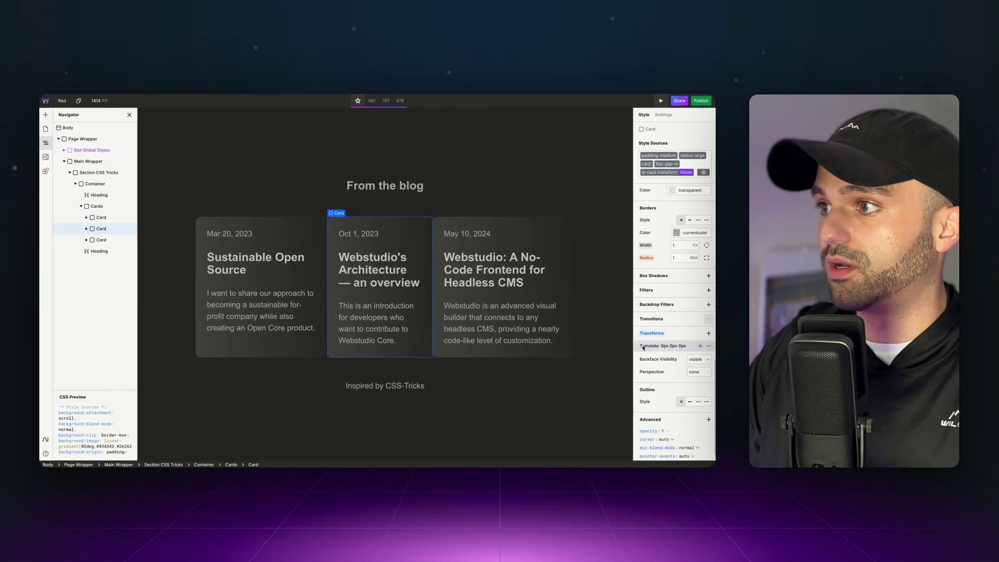
Set the hover Translate Y value to -1rem.
click(661, 345)
click(599, 378)
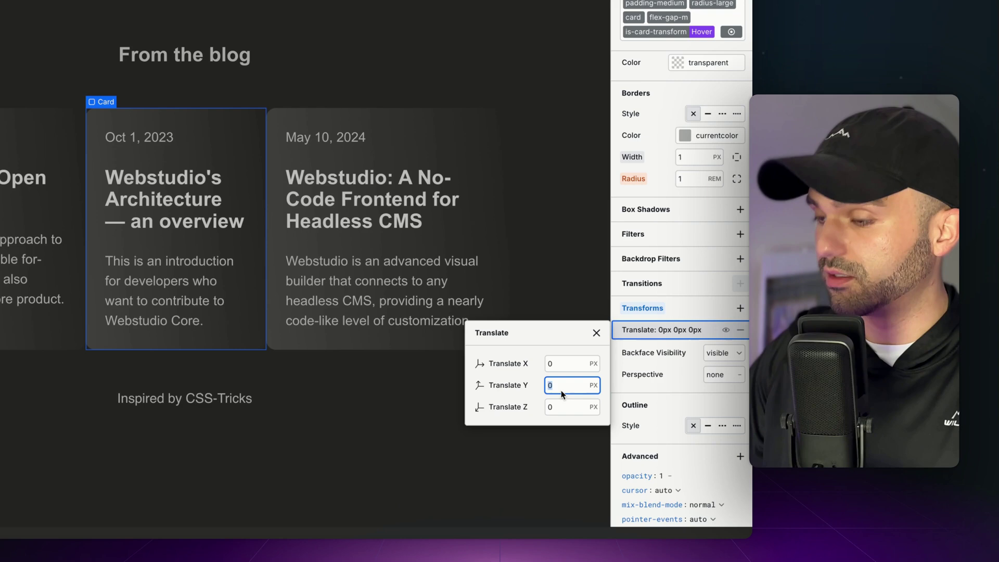
text(-1rem)
key(Return)
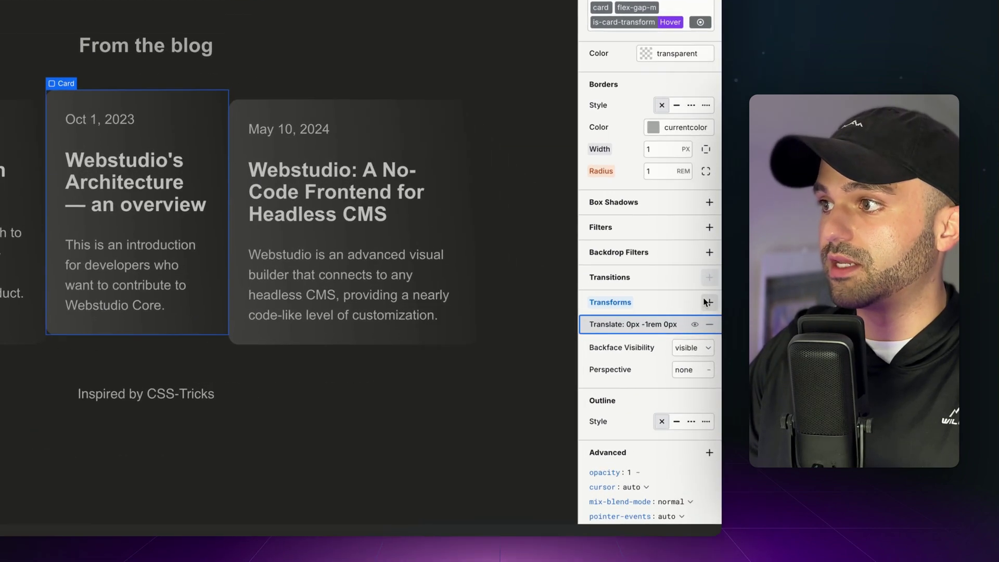
Add a Rotate transform to the hover state and open its values.
click(708, 299)
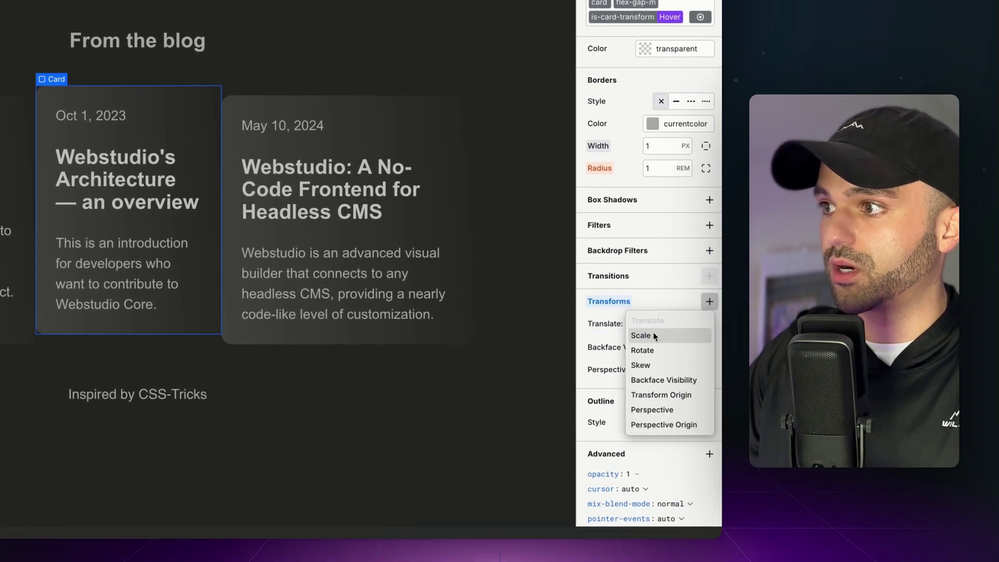
click(665, 351)
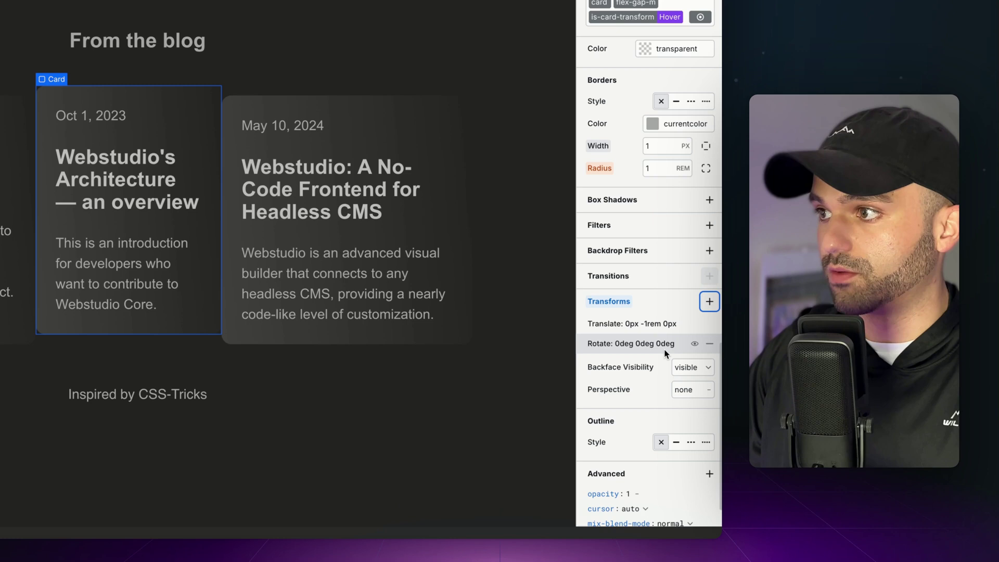
click(644, 343)
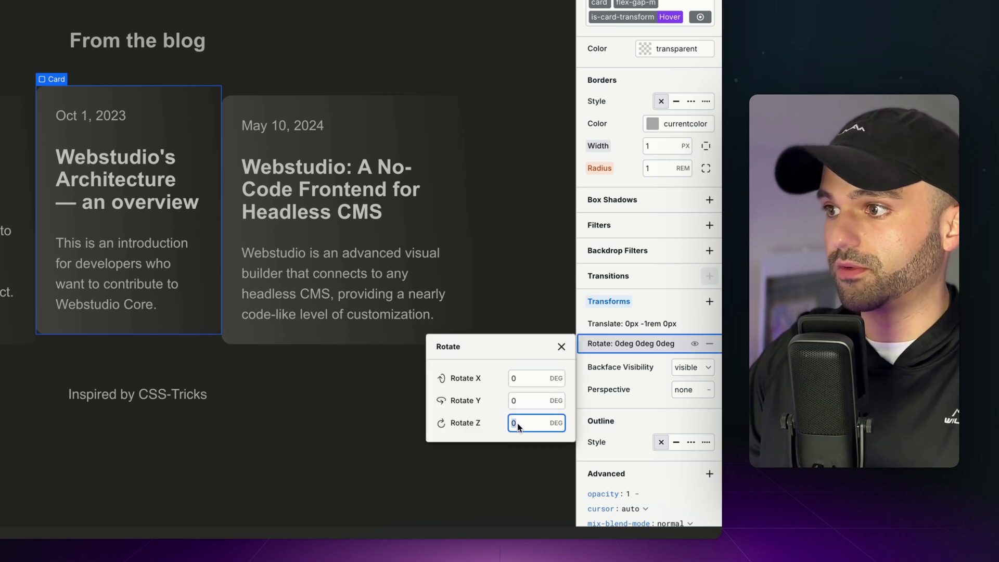
Set the hover Rotate Z to 3 degrees and take the token out of Hover state.
text(3)
click(632, 323)
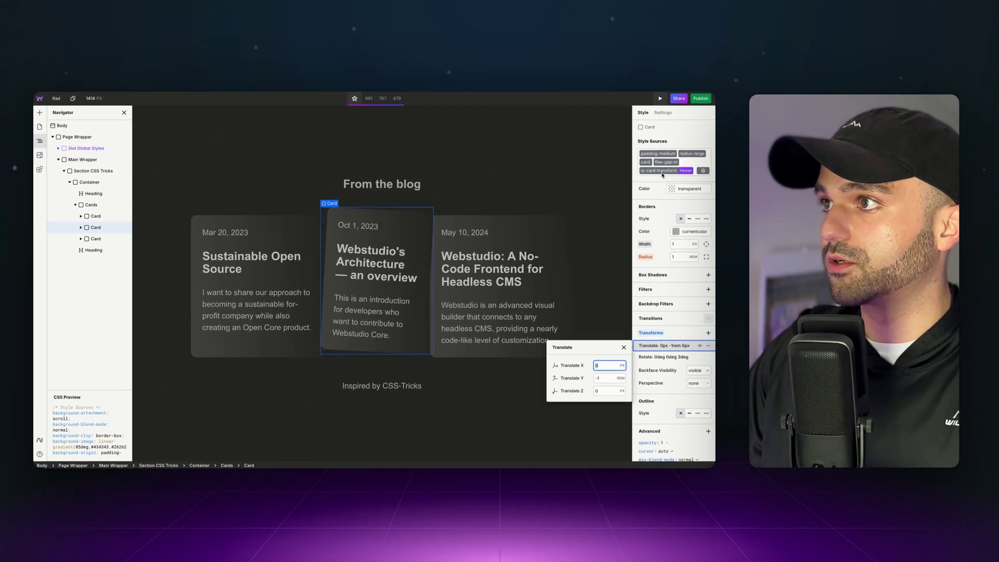
click(659, 175)
click(651, 173)
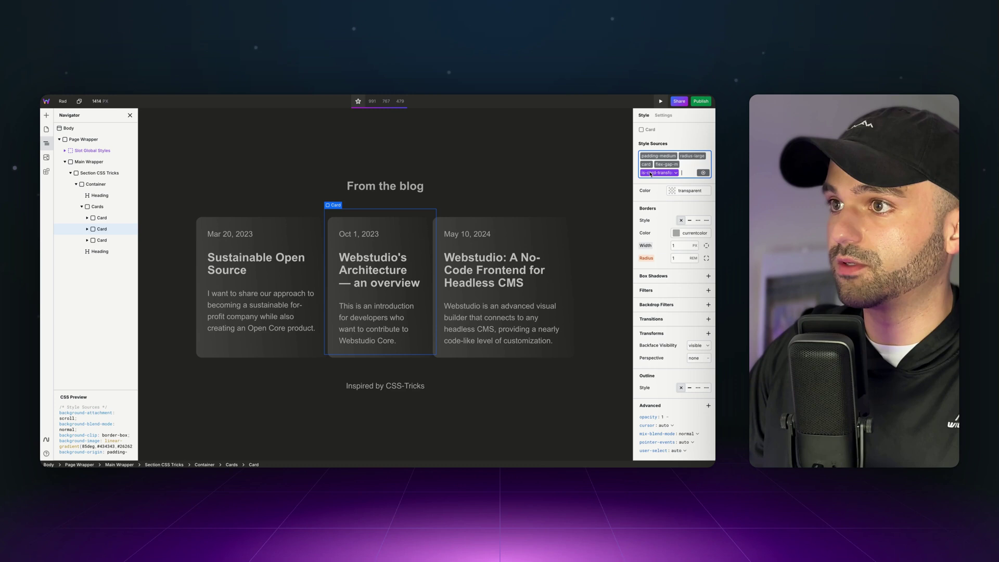
key(Escape)
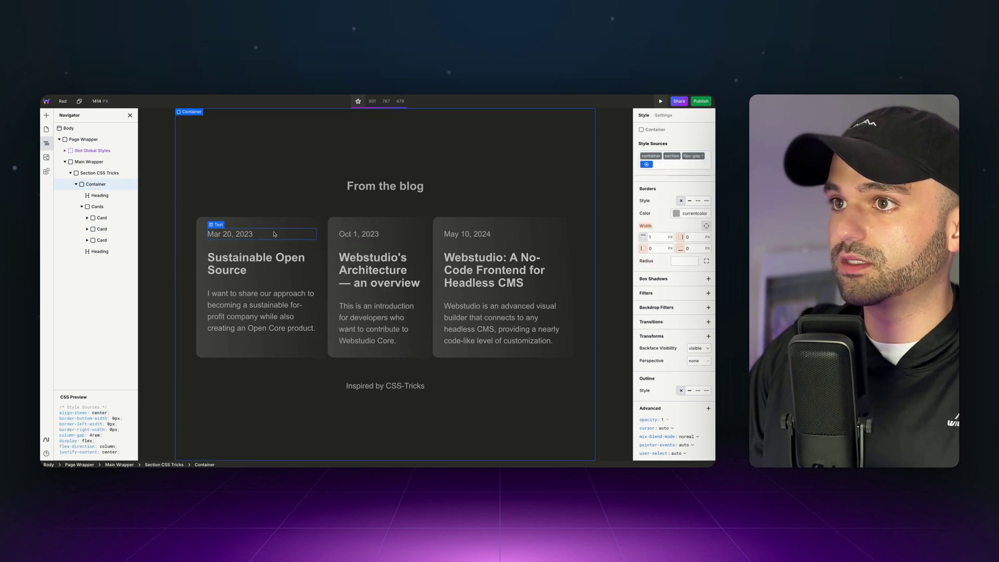
Apply the existing is-card-transform token to the third card, then select the first card.
click(474, 222)
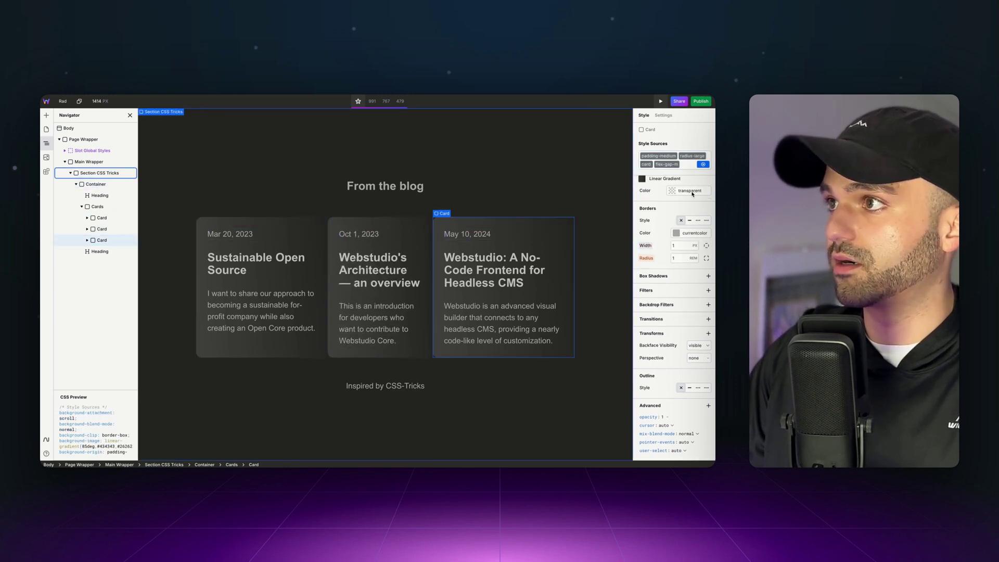
click(687, 163)
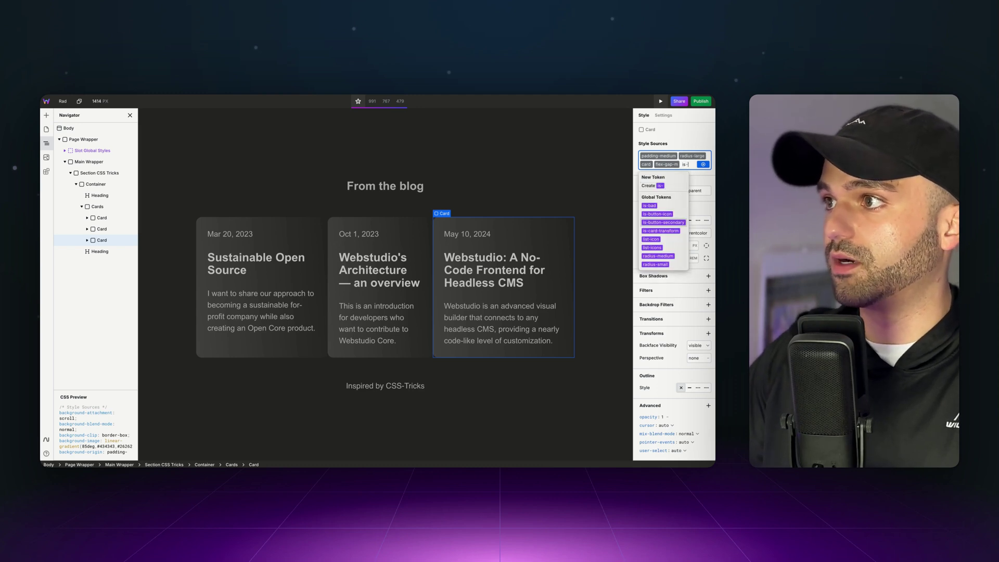
key(Return)
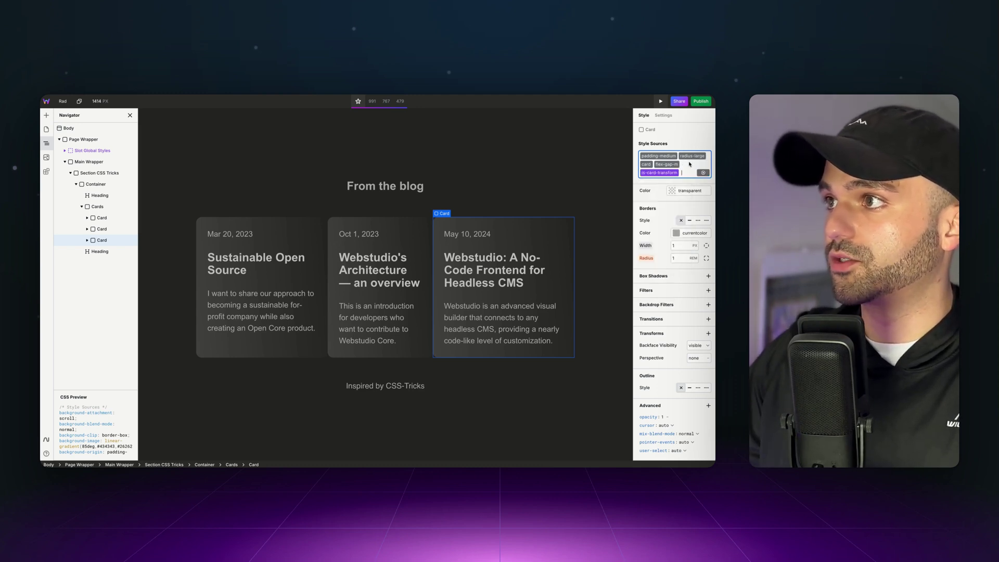
click(247, 228)
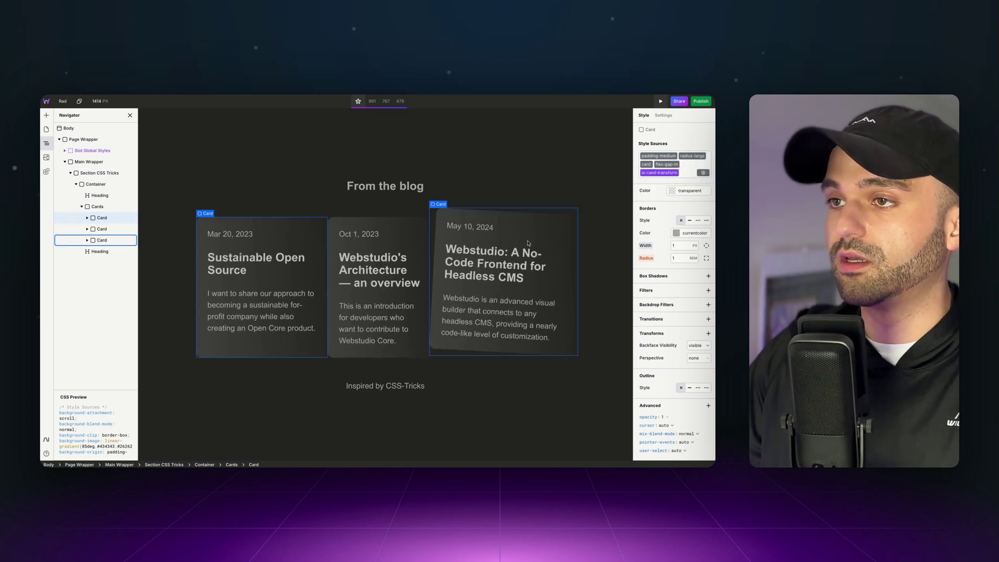
Add a transition on the transform property to the middle card's token.
click(385, 217)
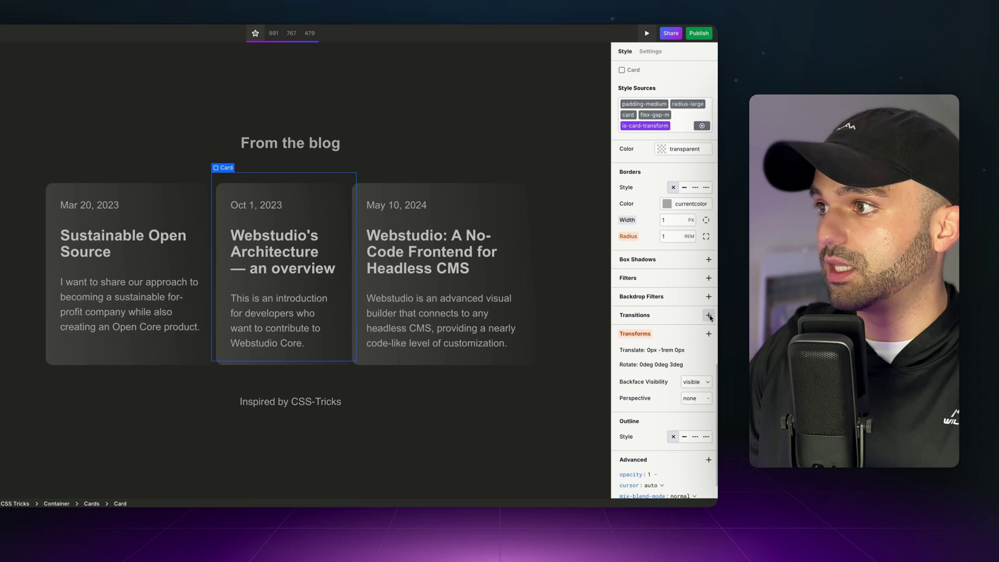
click(708, 318)
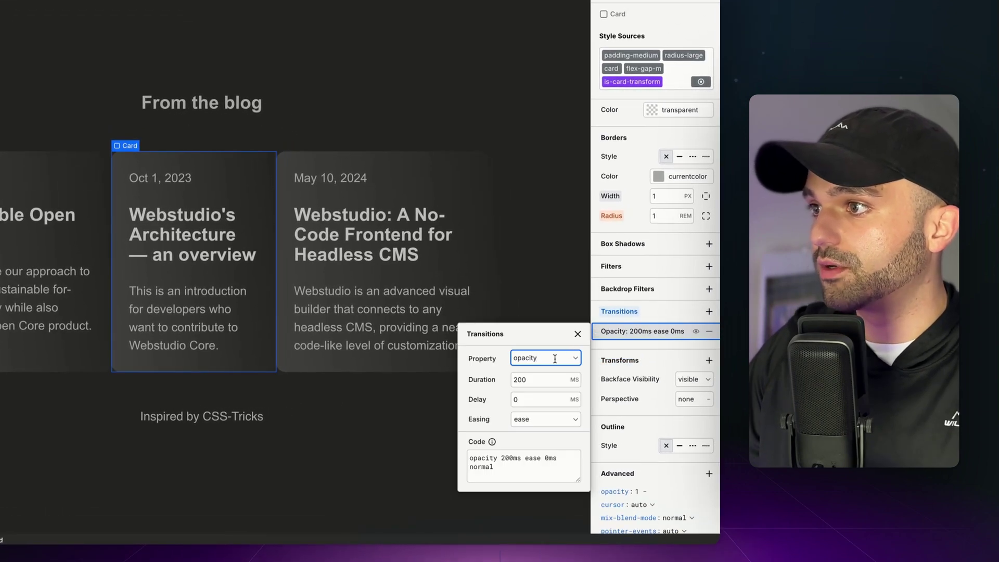
text(tran)
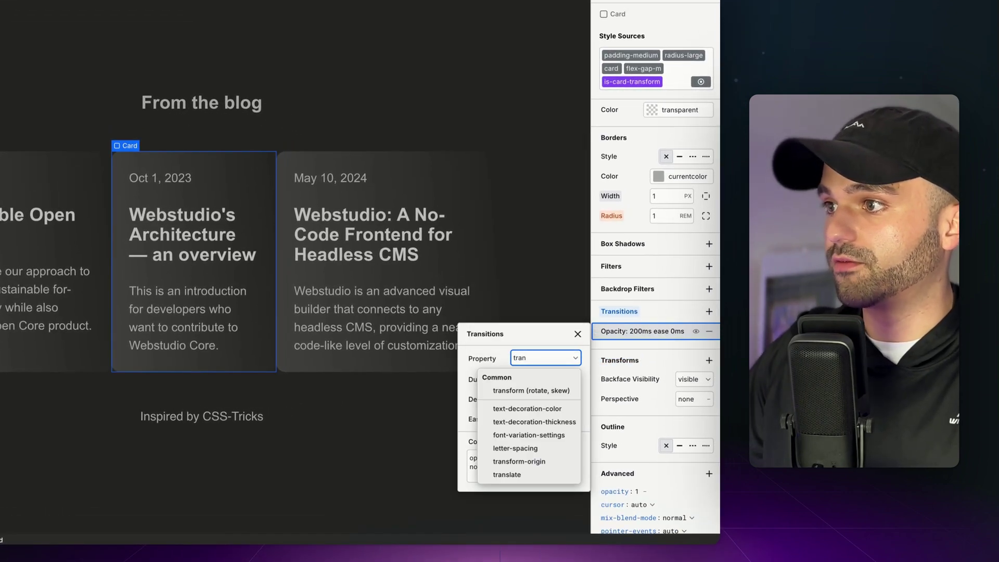
click(530, 389)
key(Escape)
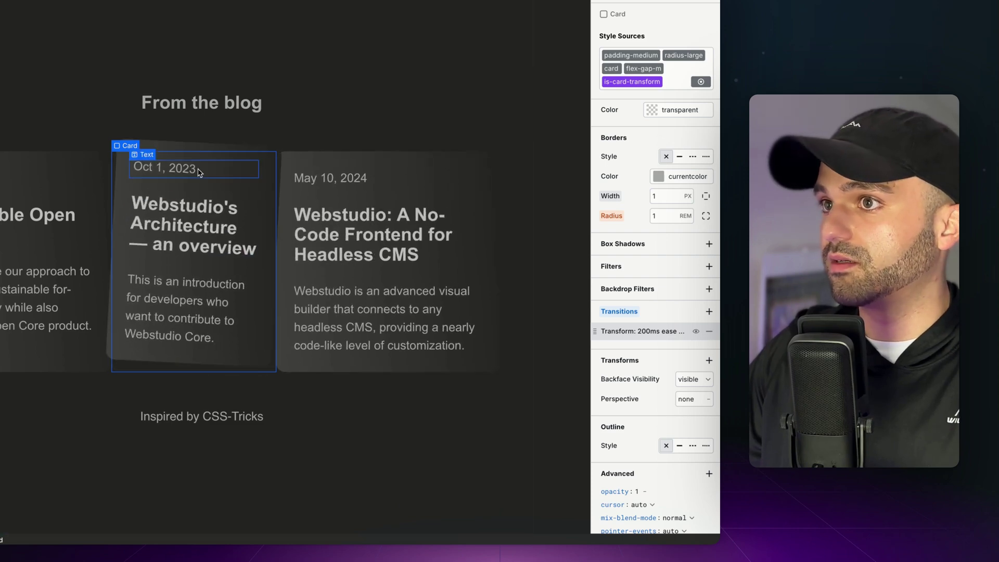
Add a second transition on the translate property, then preview the page.
click(709, 311)
click(645, 348)
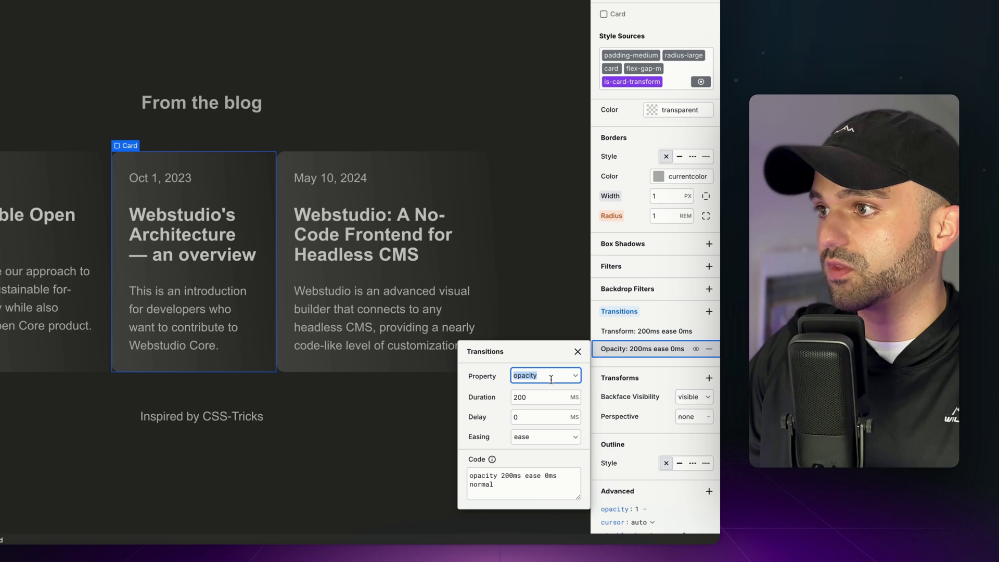
text(trans)
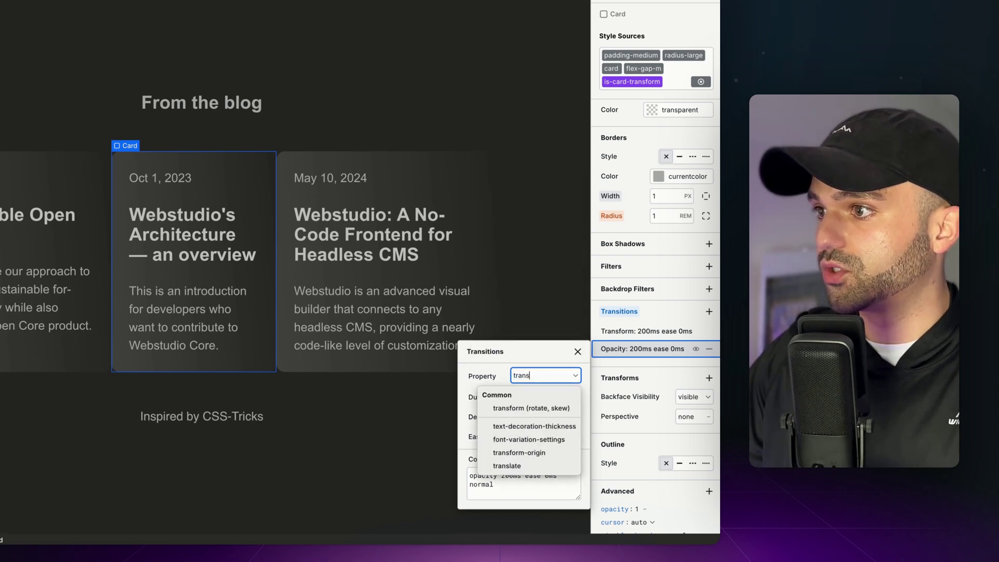
click(524, 465)
key(super+shift+p)
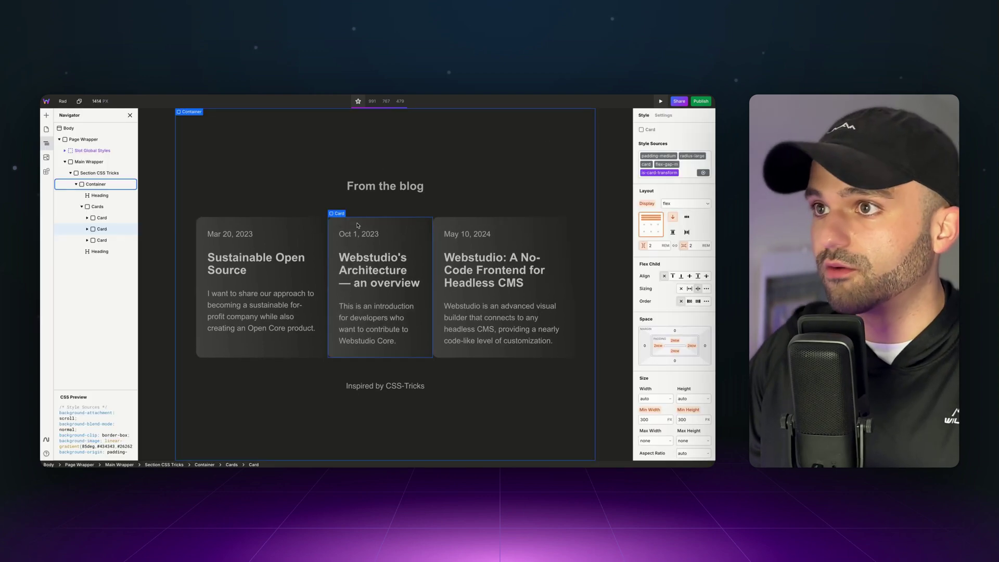
Give the cards a -130 left margin and the May card -80 so they overlap.
key(super+shift+p)
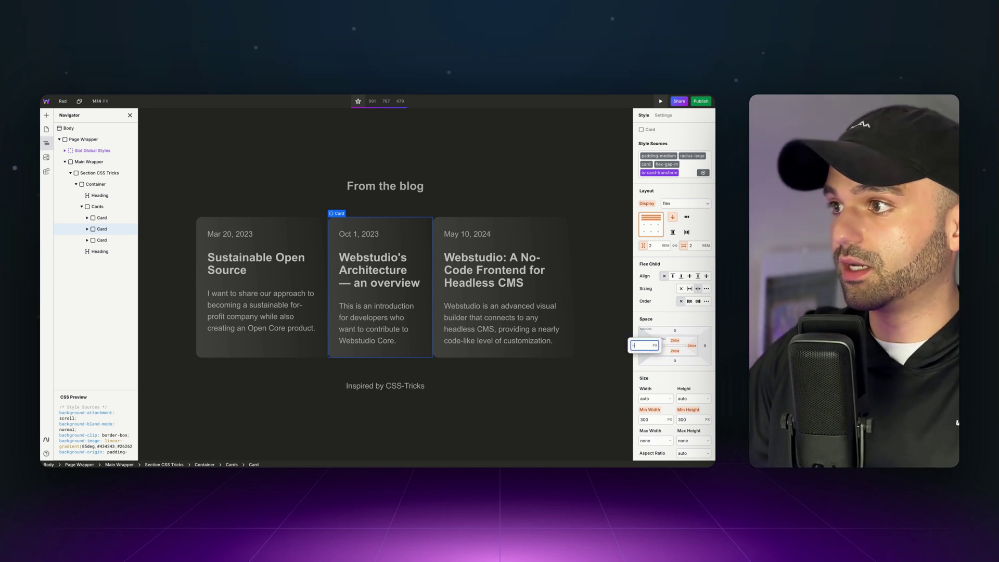
key(Return)
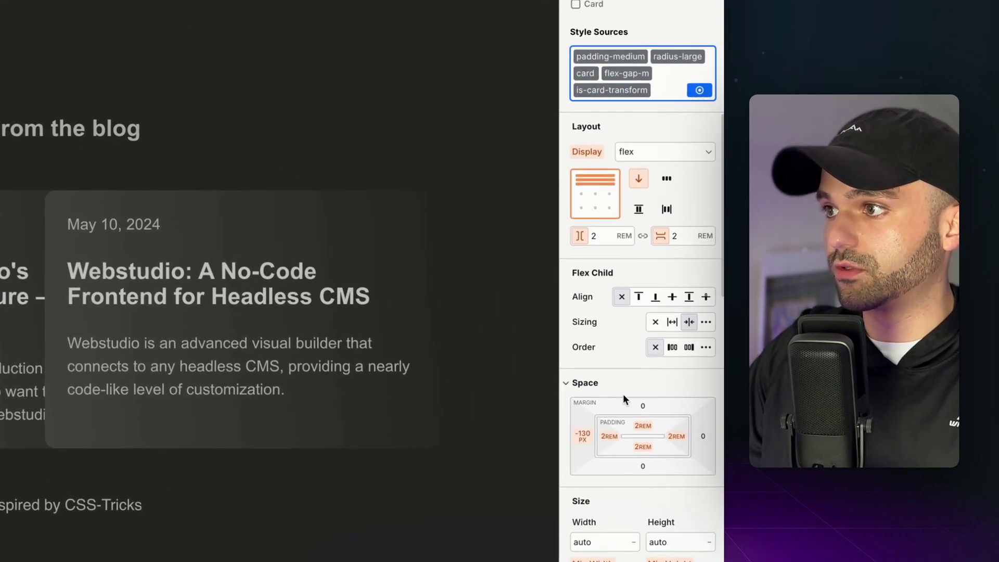
click(585, 437)
text(-80)
key(Return)
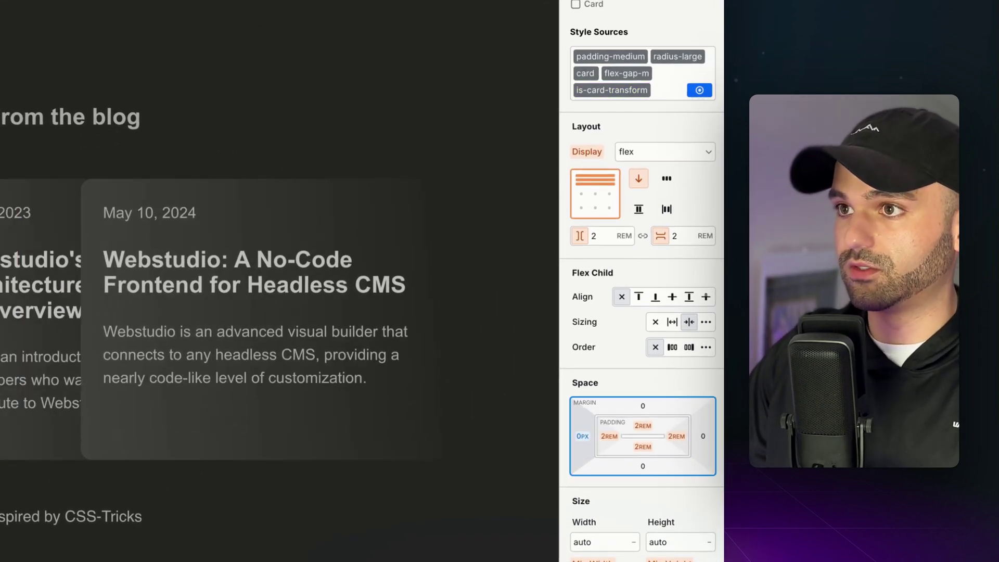
key(super+shift+p)
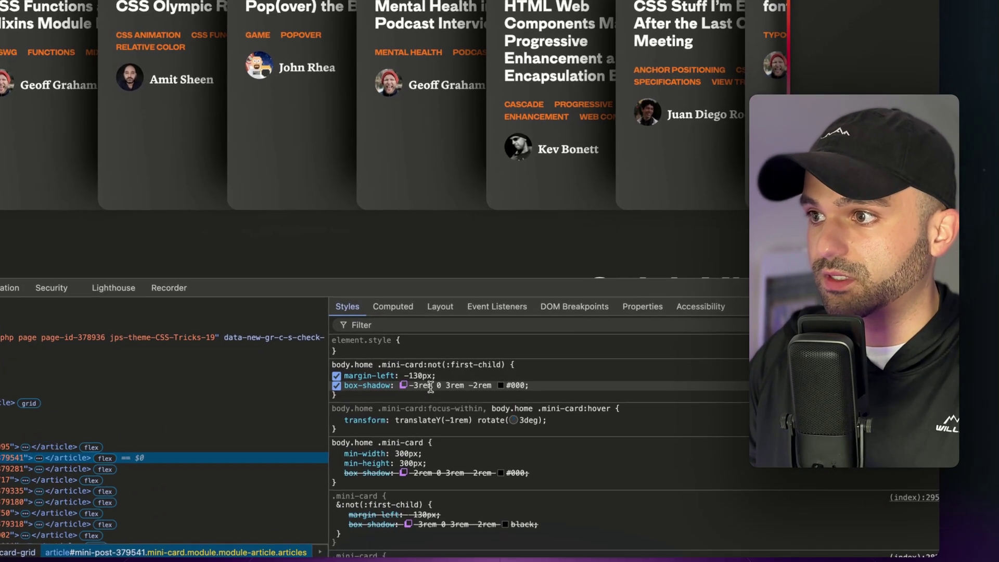
Paste the reference box shadow -3rem 0 3rem -2rem black into a new card shadow layer.
click(431, 386)
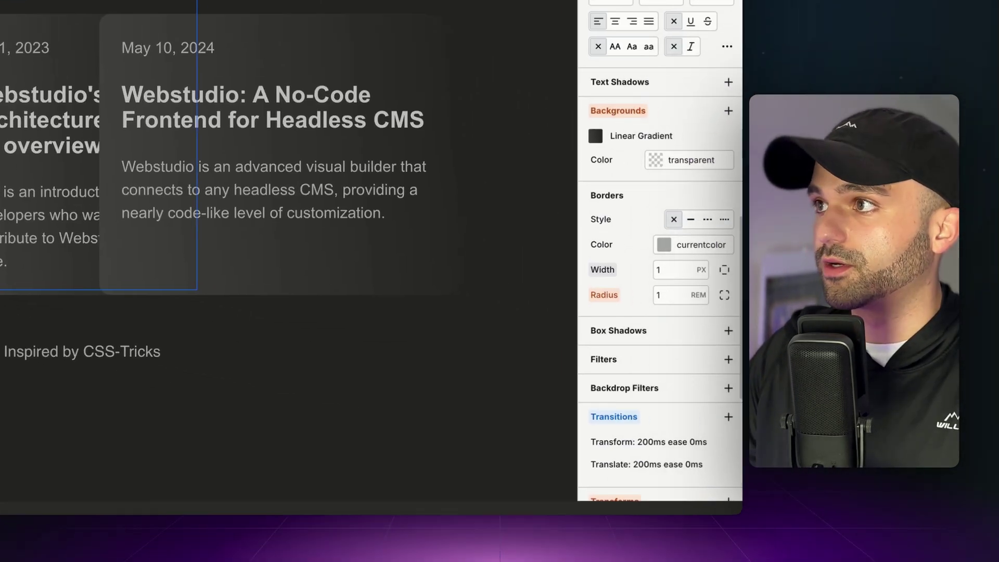
scroll(646, 267, up, 1)
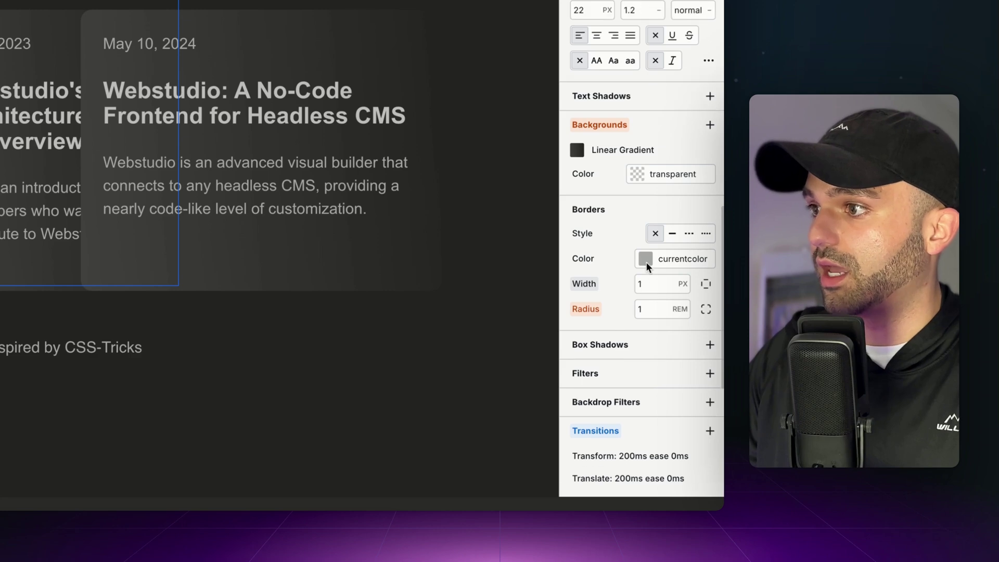
click(709, 344)
click(651, 369)
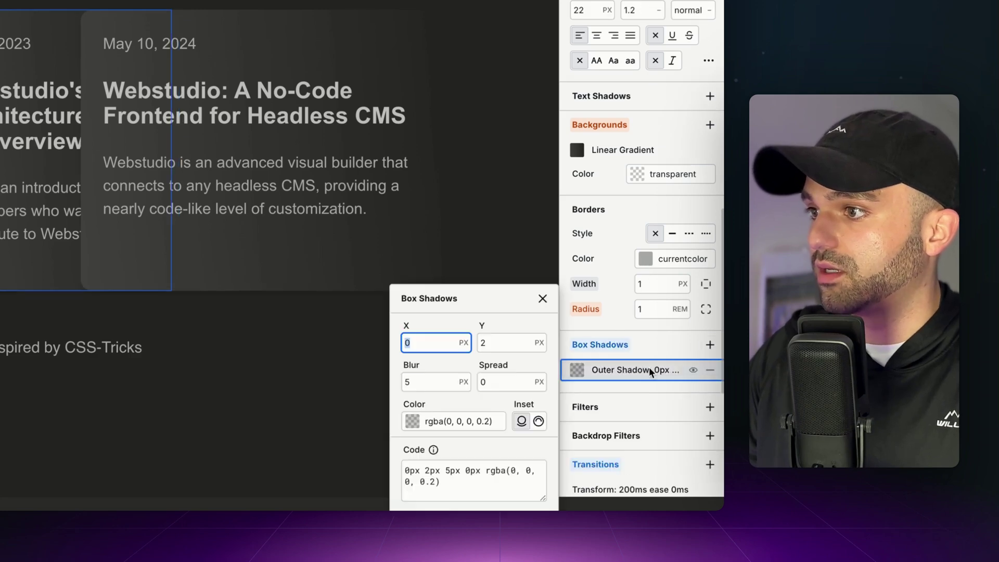
key(ctrl+a)
text(-3rem 0 3rem -2rem rgba(0, 0, 0, 1))
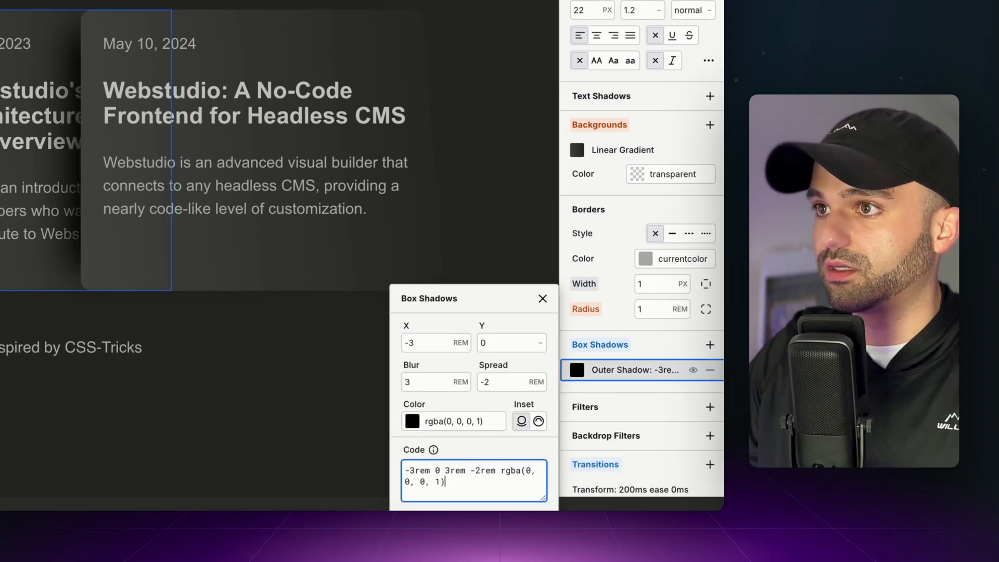
key(Escape)
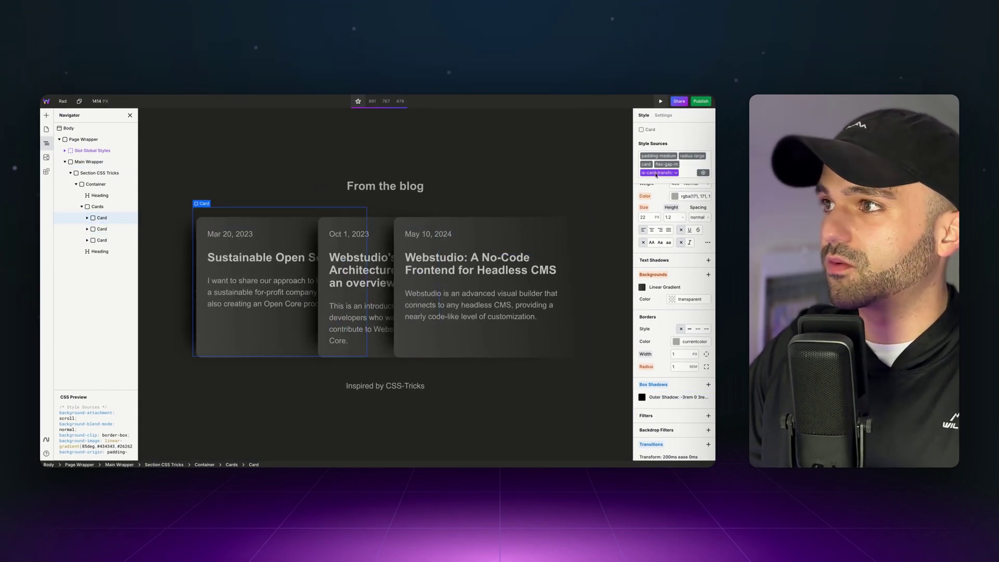
Hide the card's shadow and preview the hover effect.
click(687, 171)
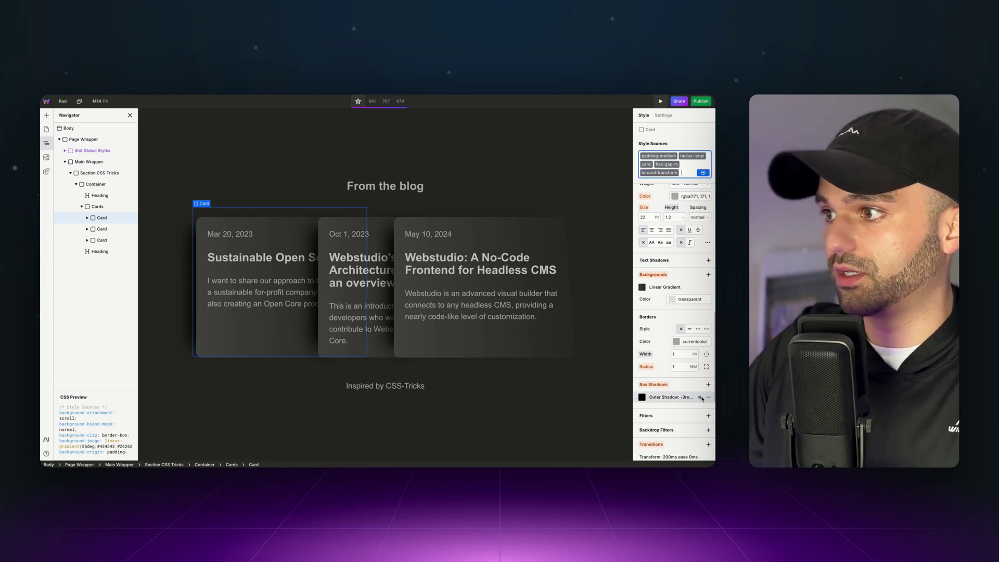
click(701, 397)
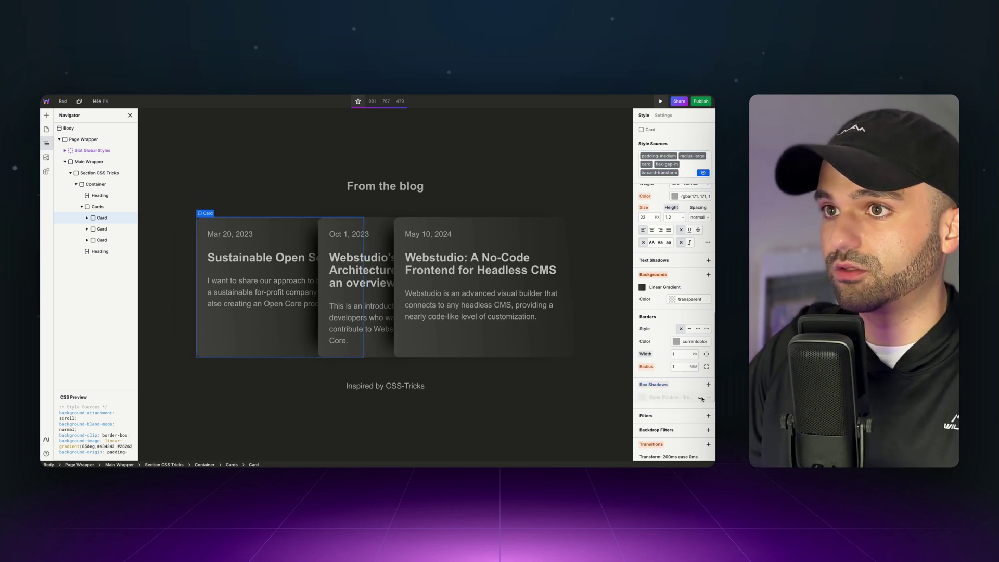
click(660, 101)
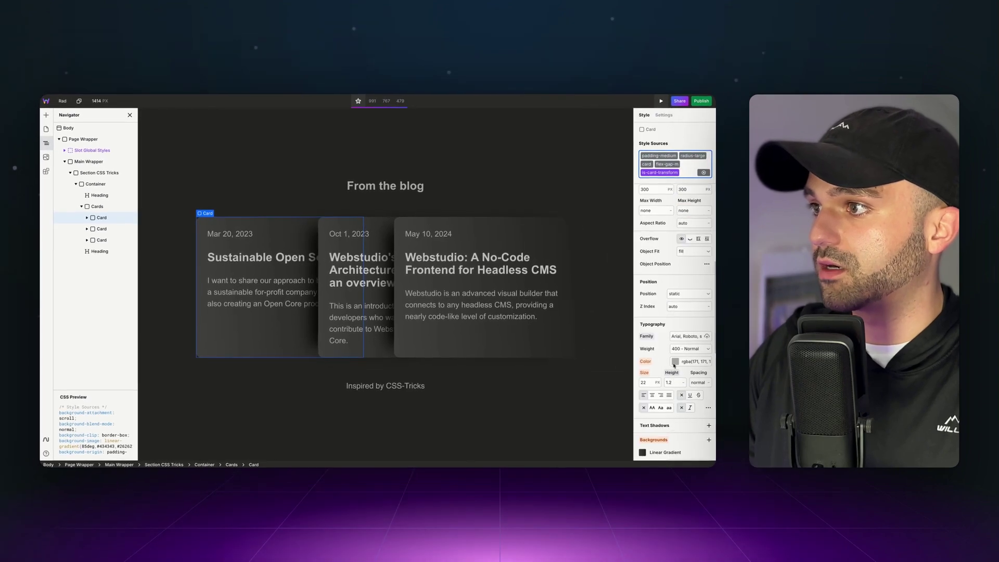
Set the card's position to relative with z-index 0.
click(688, 294)
click(666, 311)
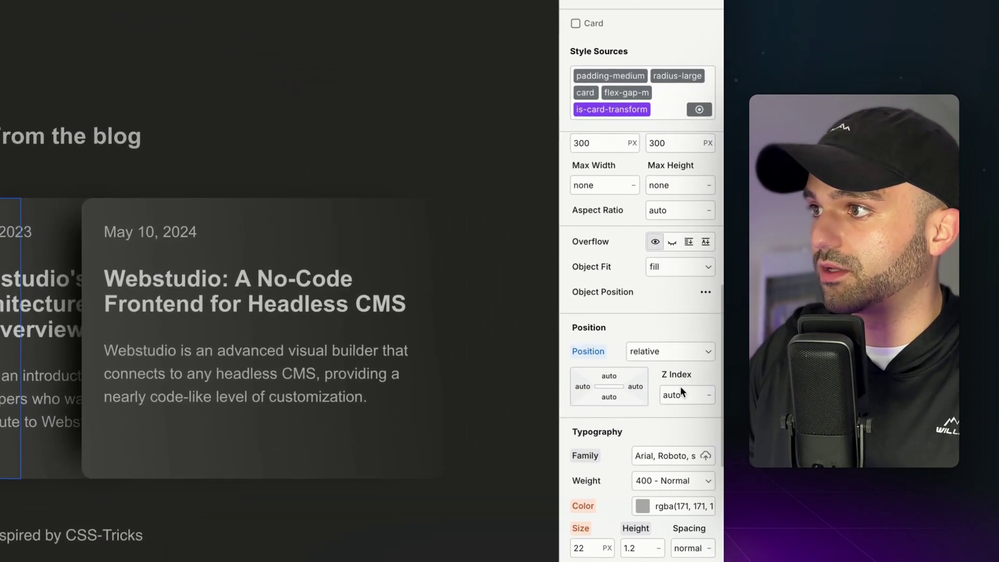
click(681, 391)
text(0)
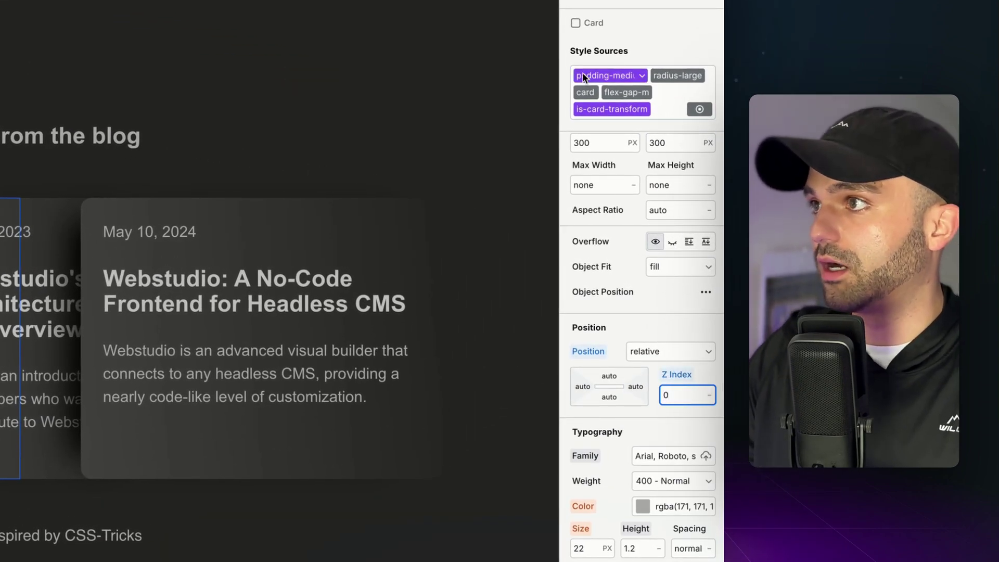
Set z-index 1 on the is-card-transform Hover state and preview the page.
click(642, 109)
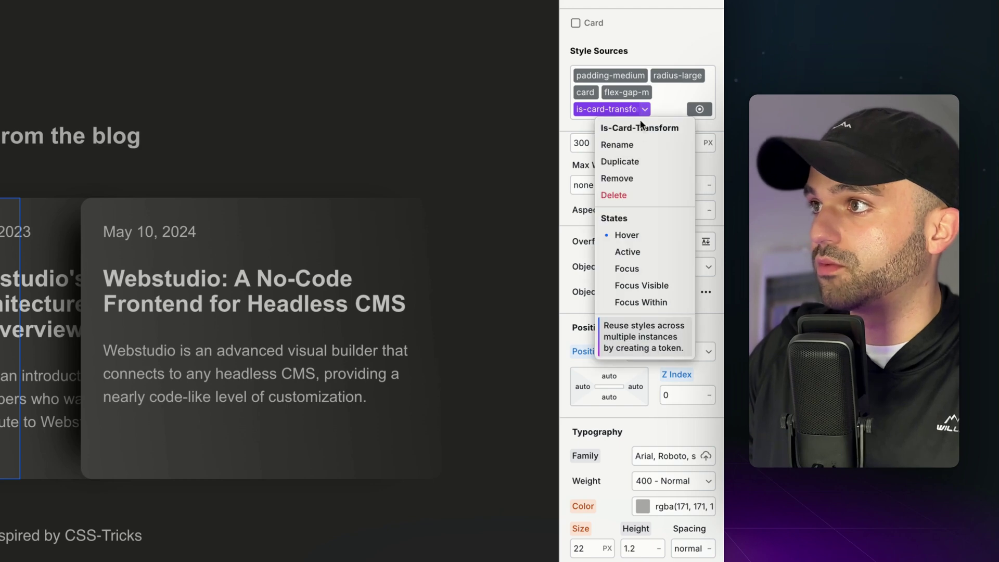
click(618, 235)
click(677, 397)
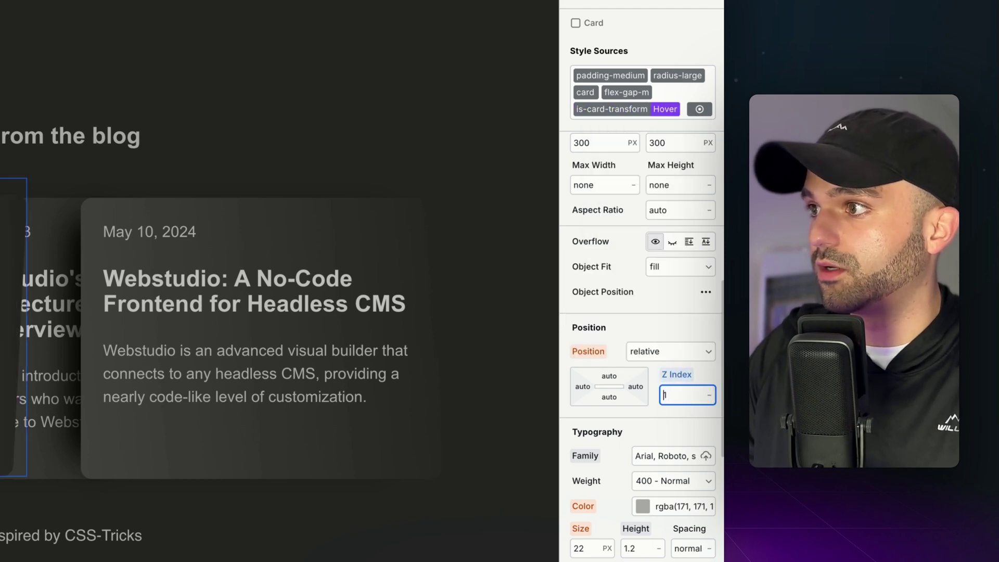
text(1)
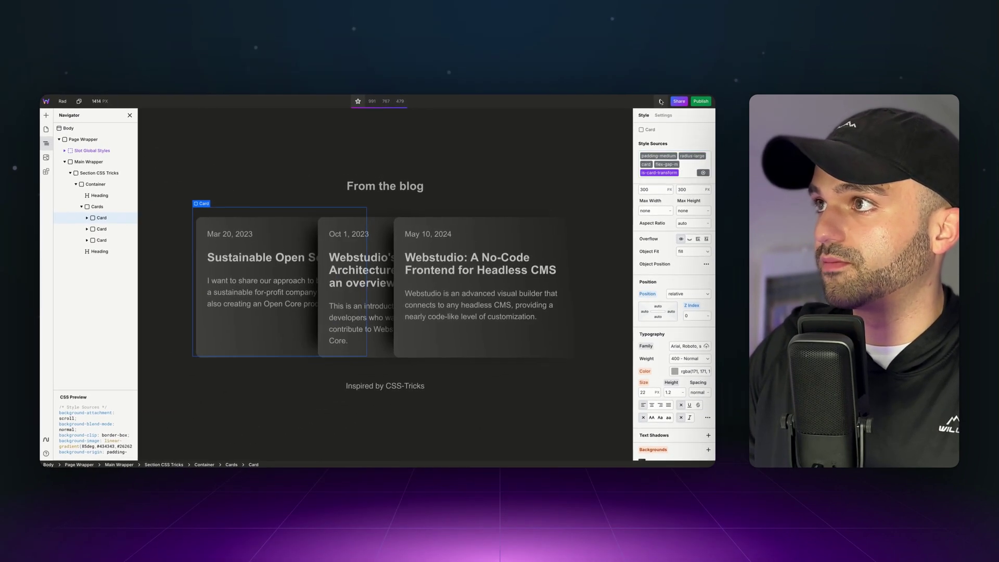
key(super+shift+p)
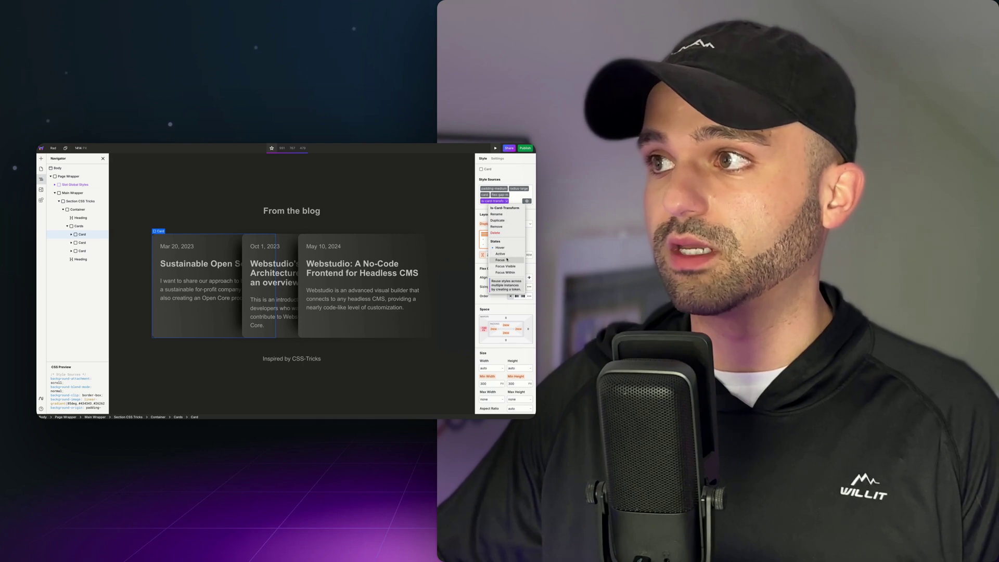
Dismiss the token's state options to resume editing the cards.
click(506, 272)
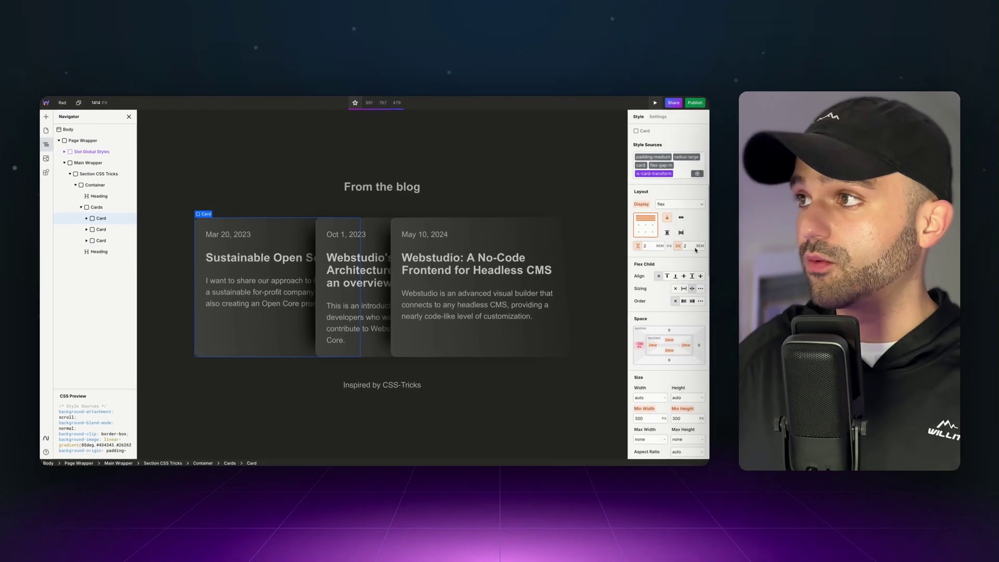
Add a Transform Origin property to the is-card-transform token's Hover state.
click(601, 185)
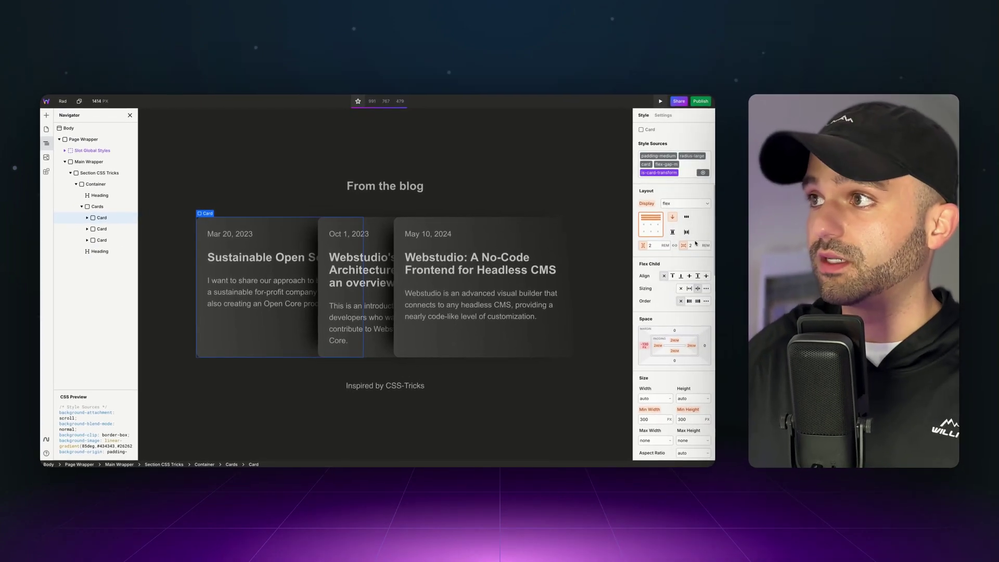
click(666, 235)
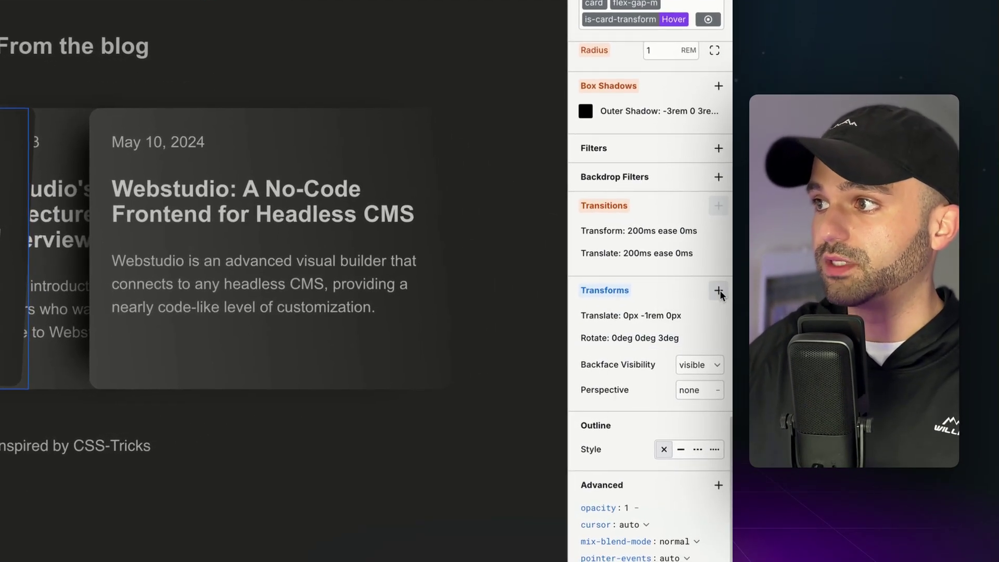
click(718, 290)
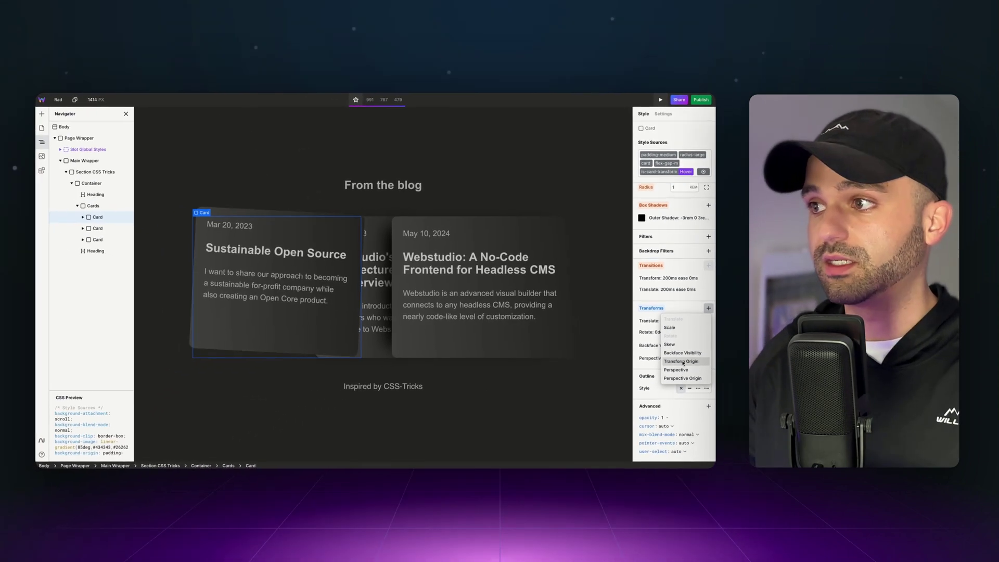
click(666, 395)
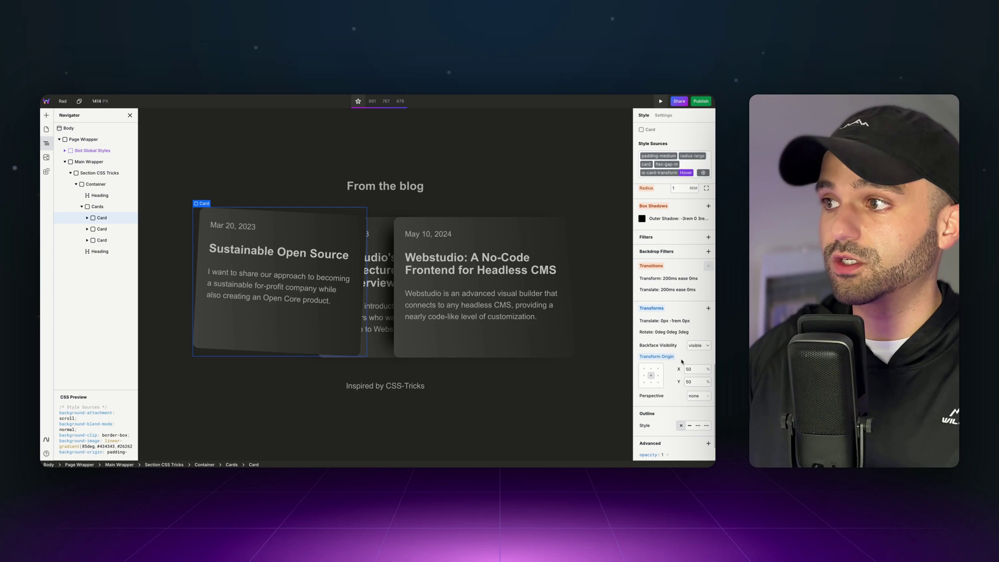
Set the hover transform origin to the bottom-right corner (100% 100%), then return to the base state.
click(644, 383)
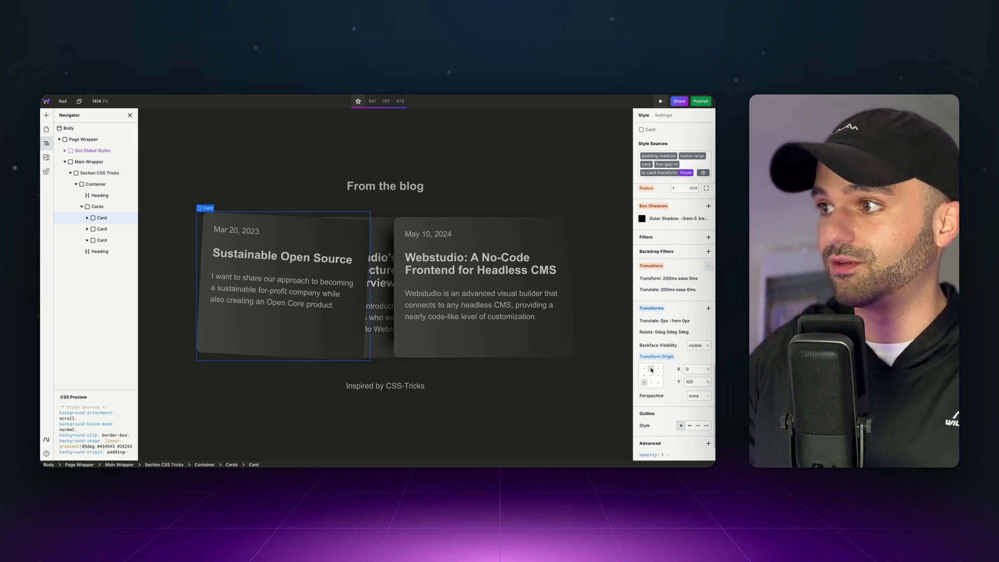
click(651, 369)
click(658, 375)
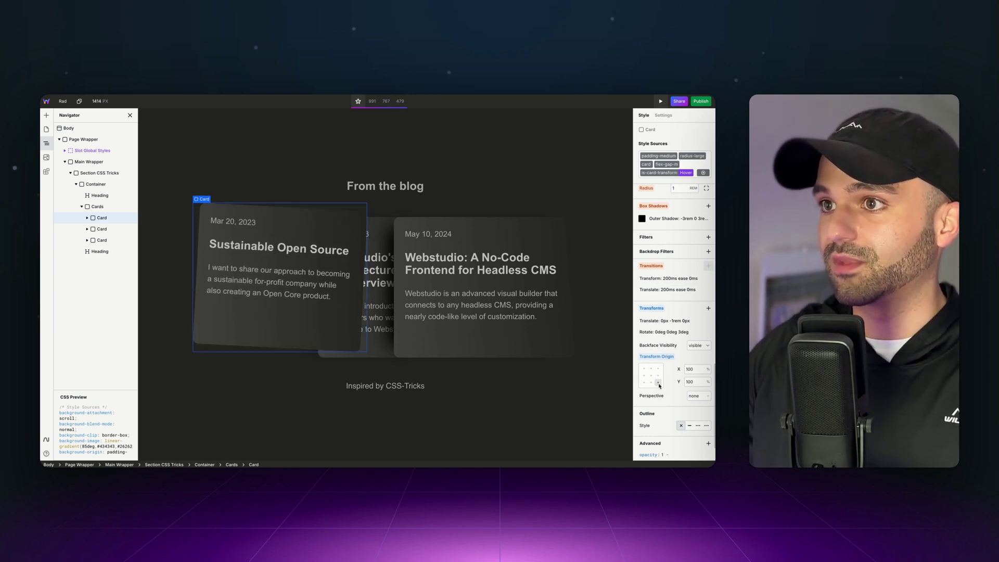
click(657, 384)
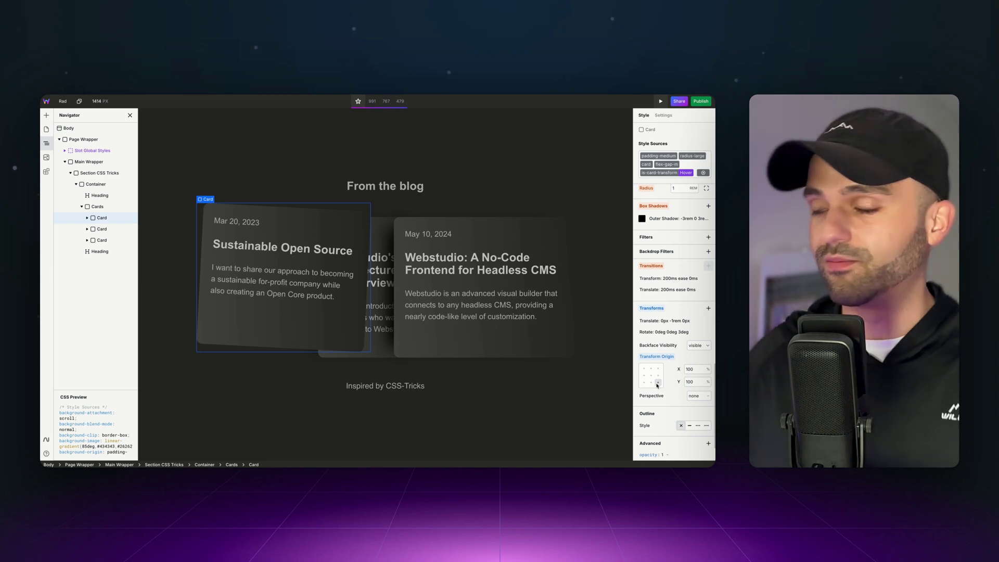
click(655, 173)
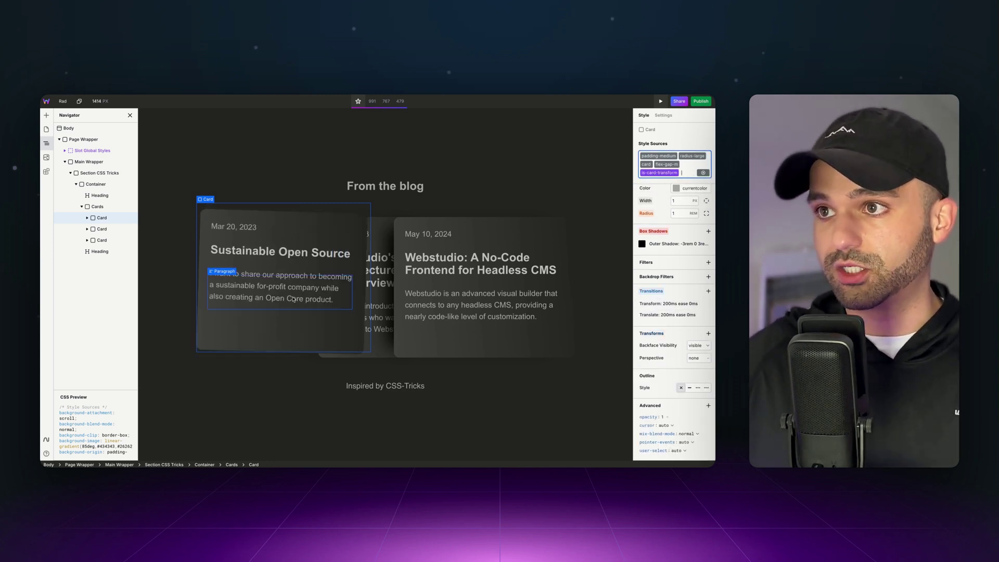